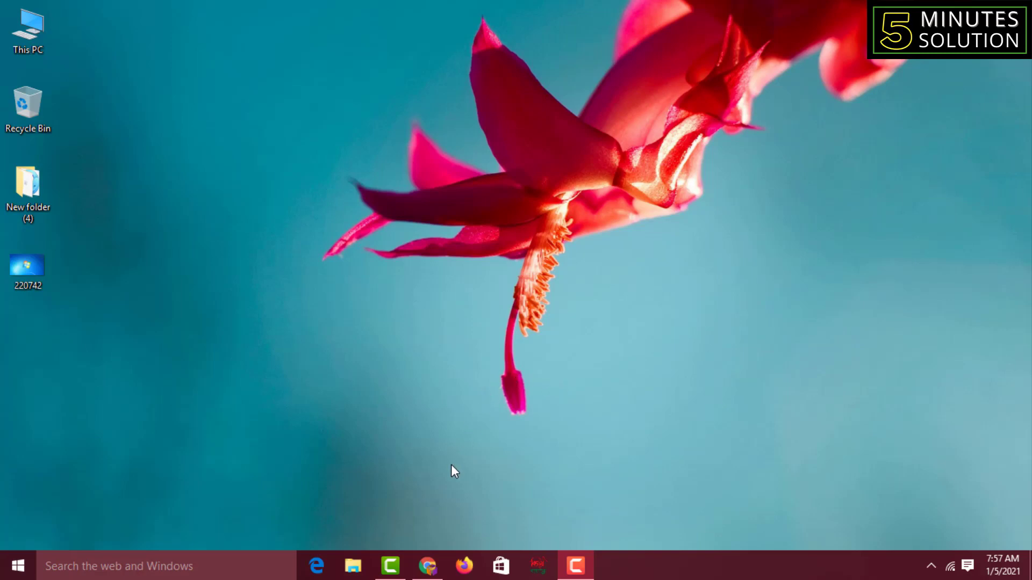
Open Chrome and search Google for "start menu 8".
left_click(427, 566)
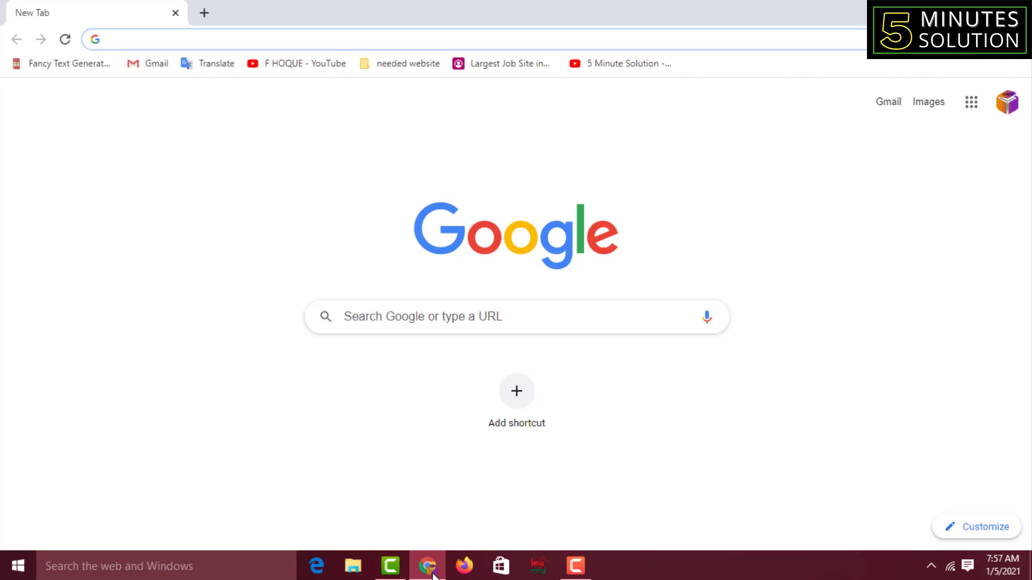
left_click(445, 316)
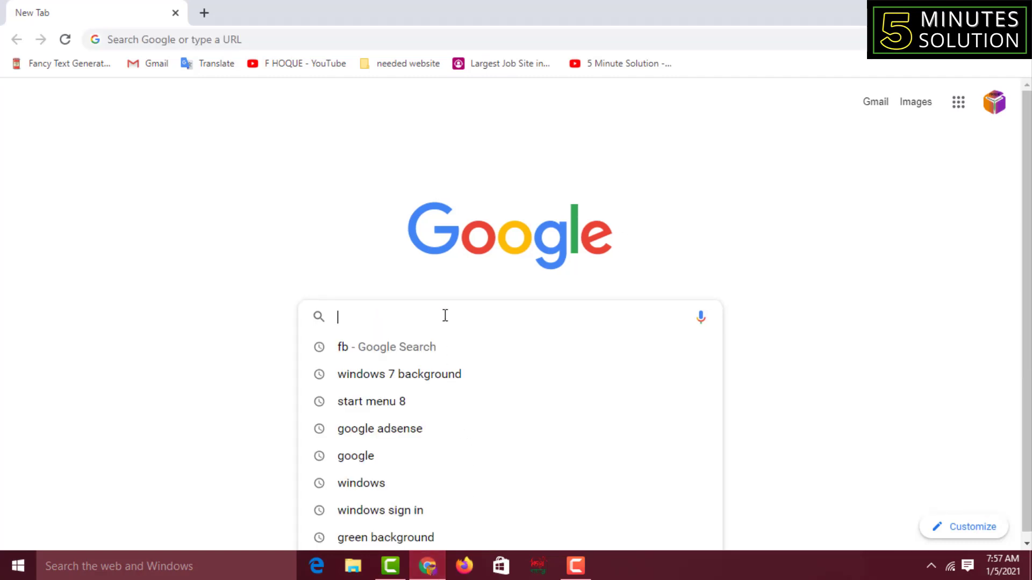
type("st")
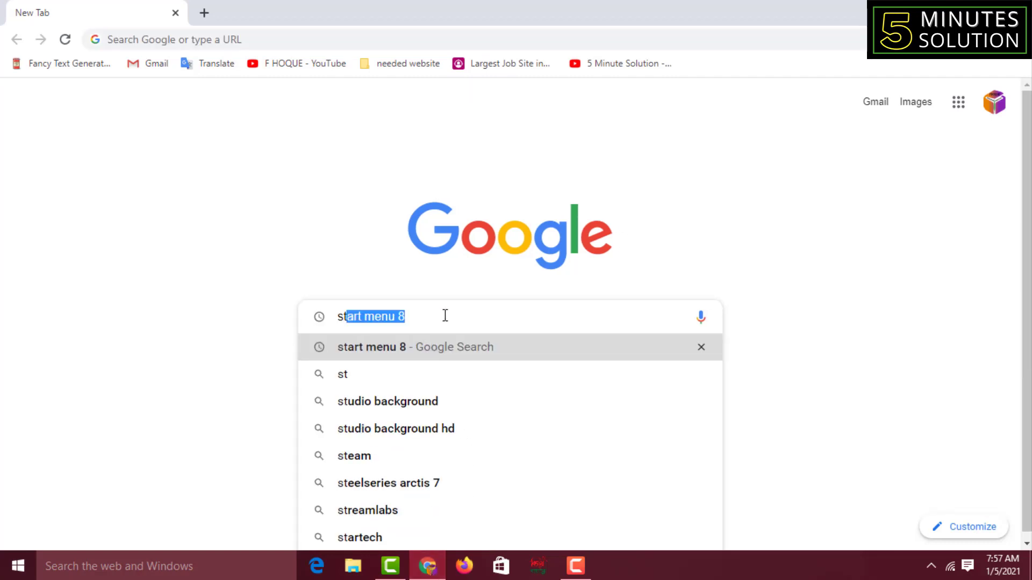
type("art men")
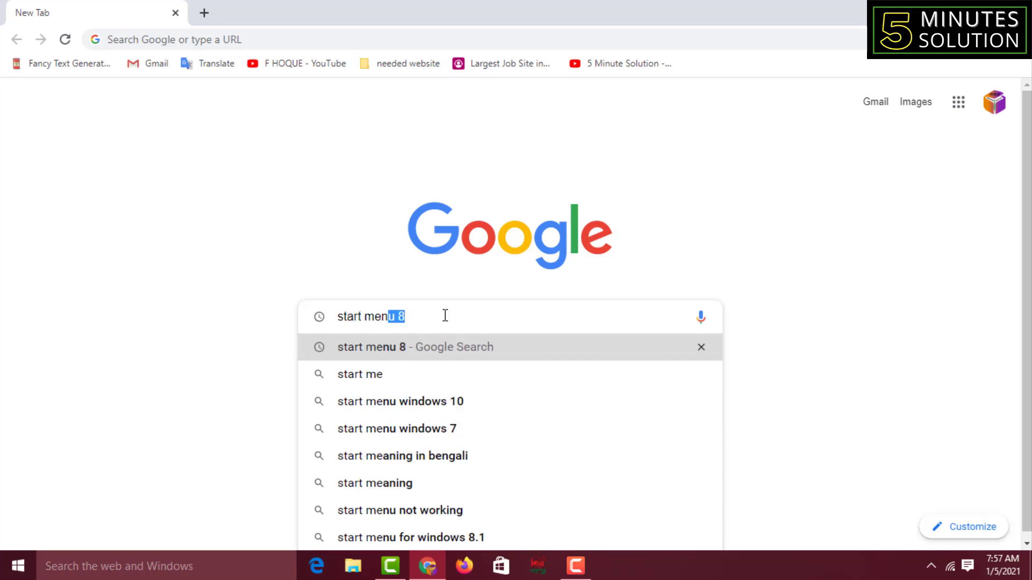
type("u 8")
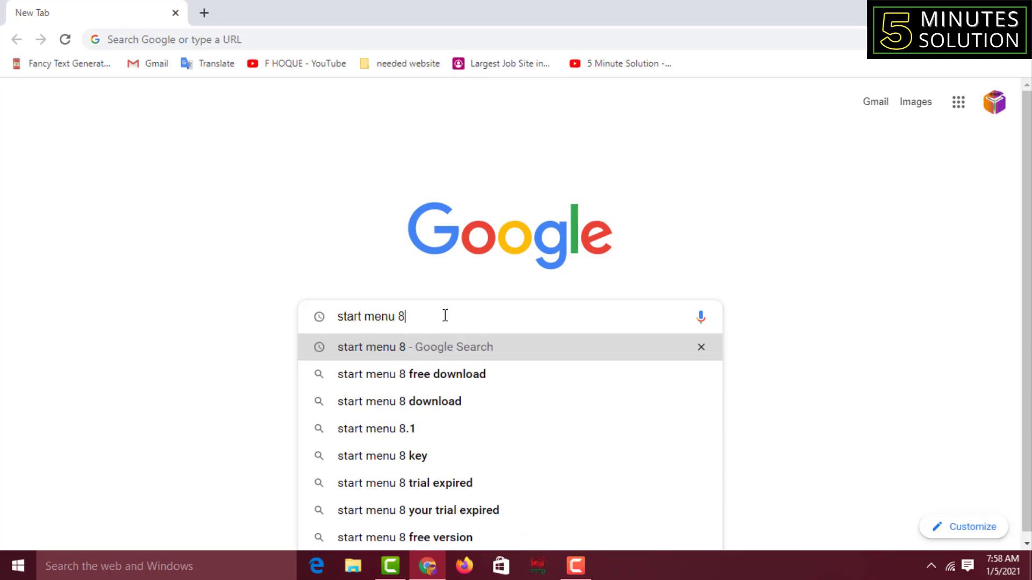
key("Return")
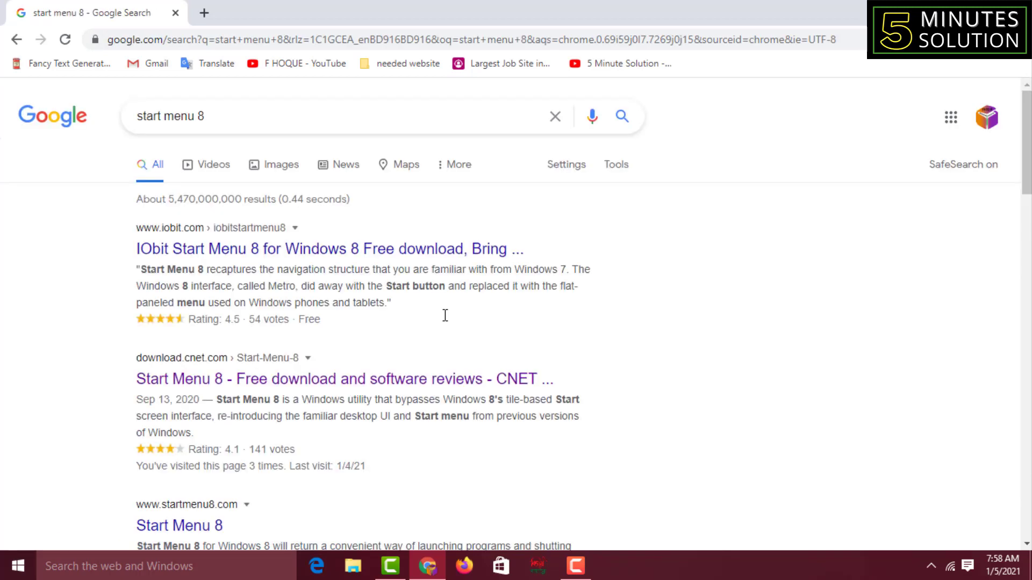
Open the CNET result for Start Menu 8 and download its installer.
left_click(207, 371)
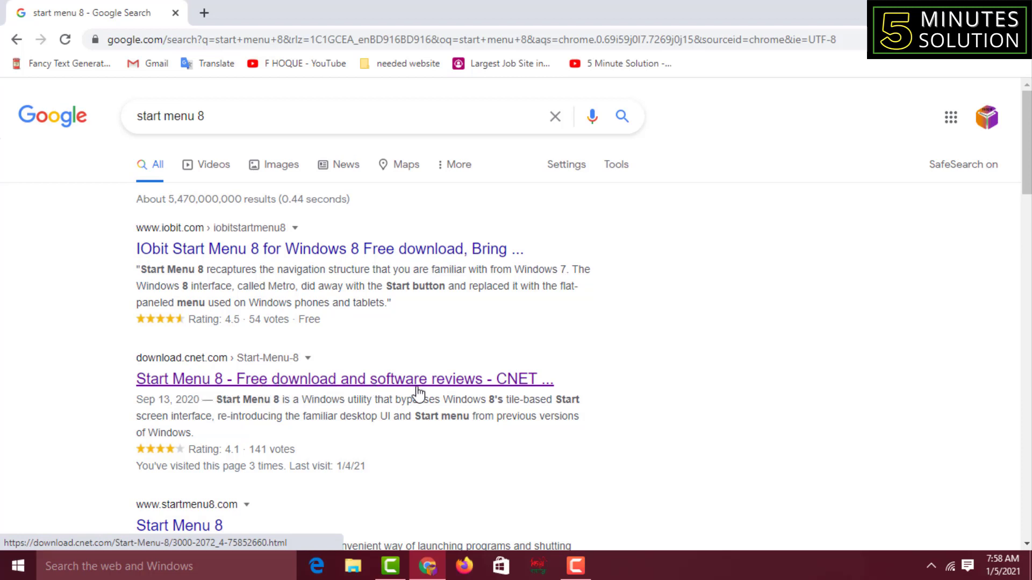
left_click(399, 385)
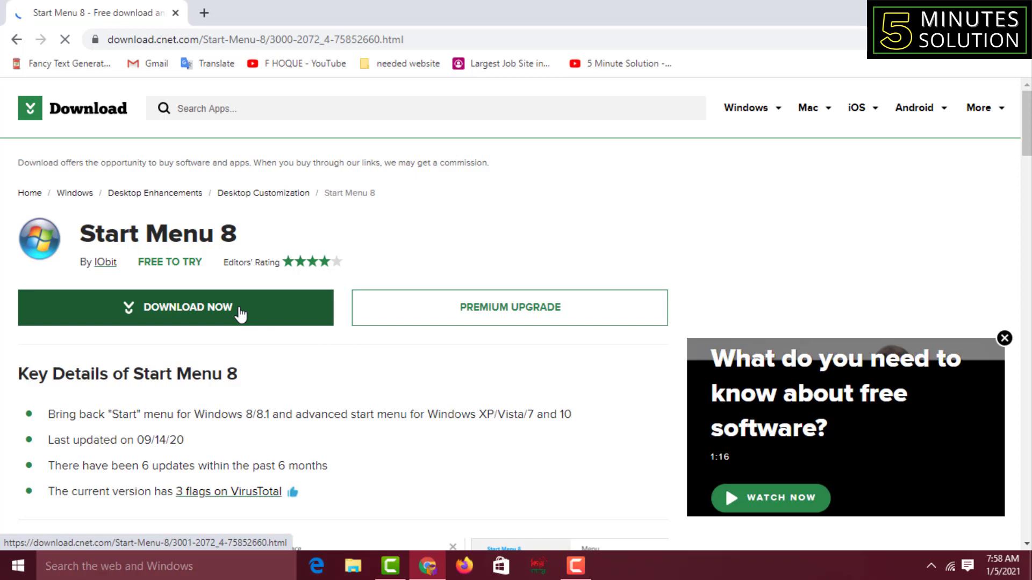
left_click(240, 314)
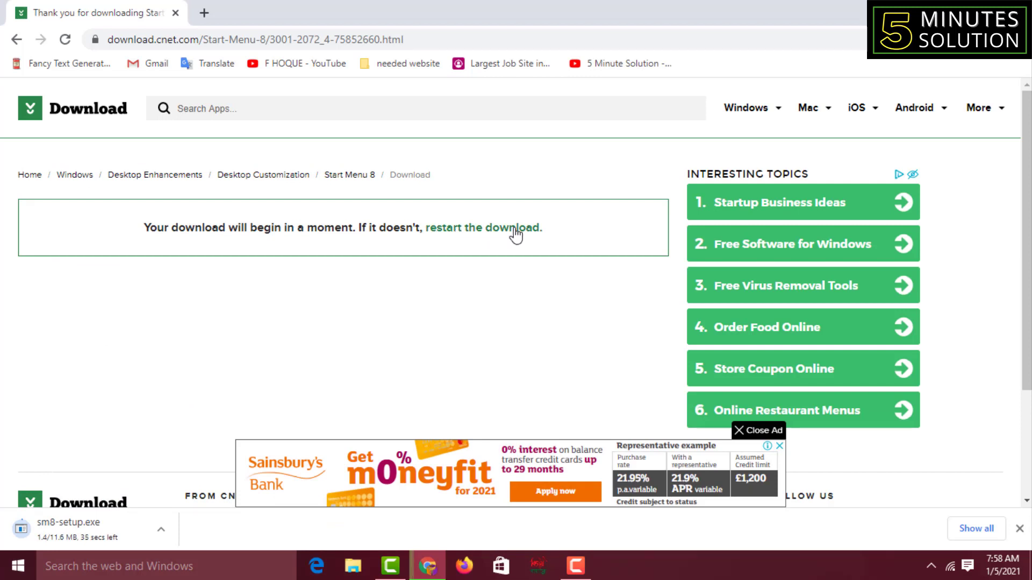
Open Chrome's full download list and remove the entry for the deleted sm8-setup.exe.
left_click(970, 532)
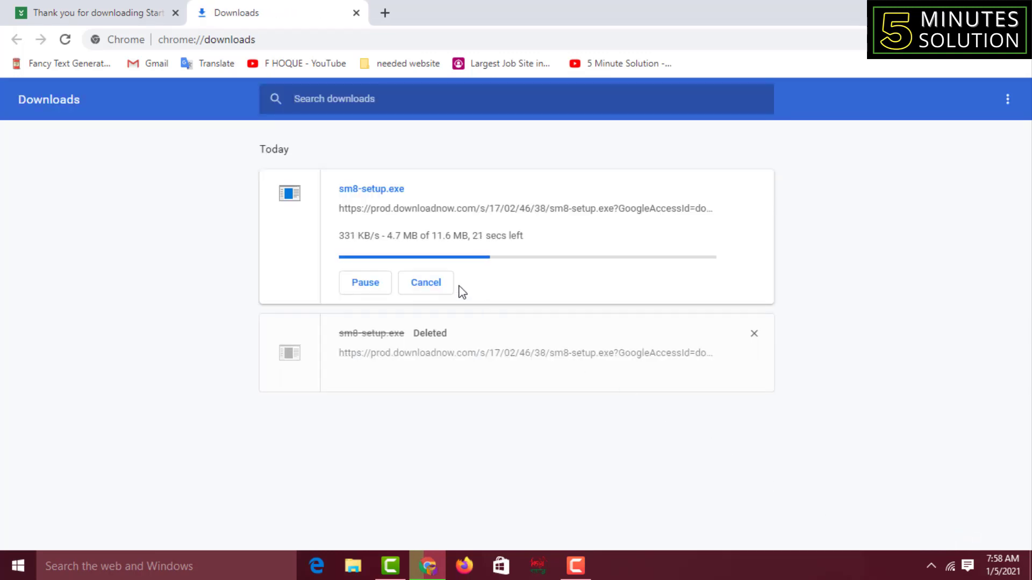
left_click(753, 334)
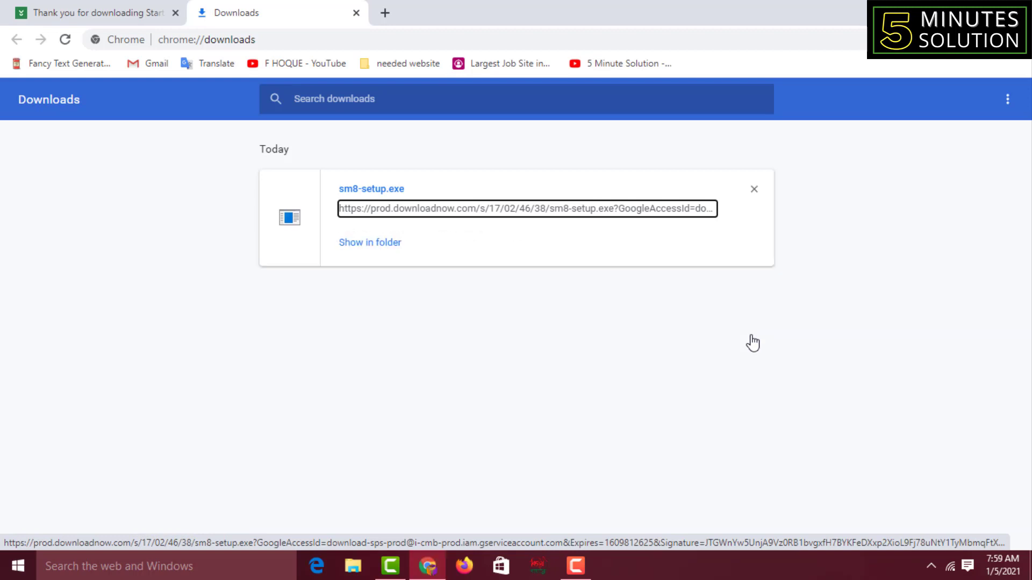
Move the downloaded sm8-setup file from the Downloads folder to the desktop, closing the folder and minimizing the browser.
left_click(364, 250)
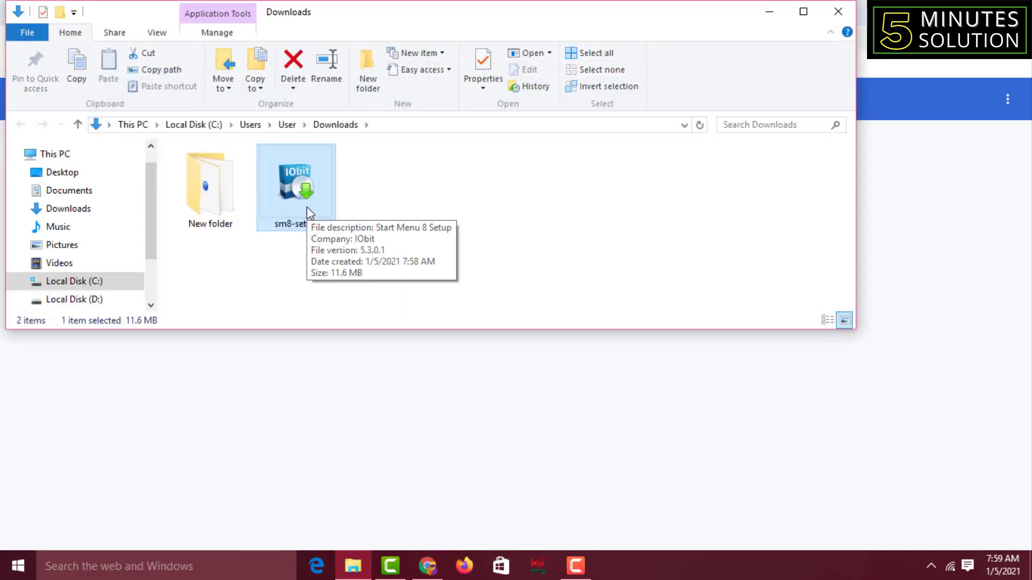
right_click(307, 212)
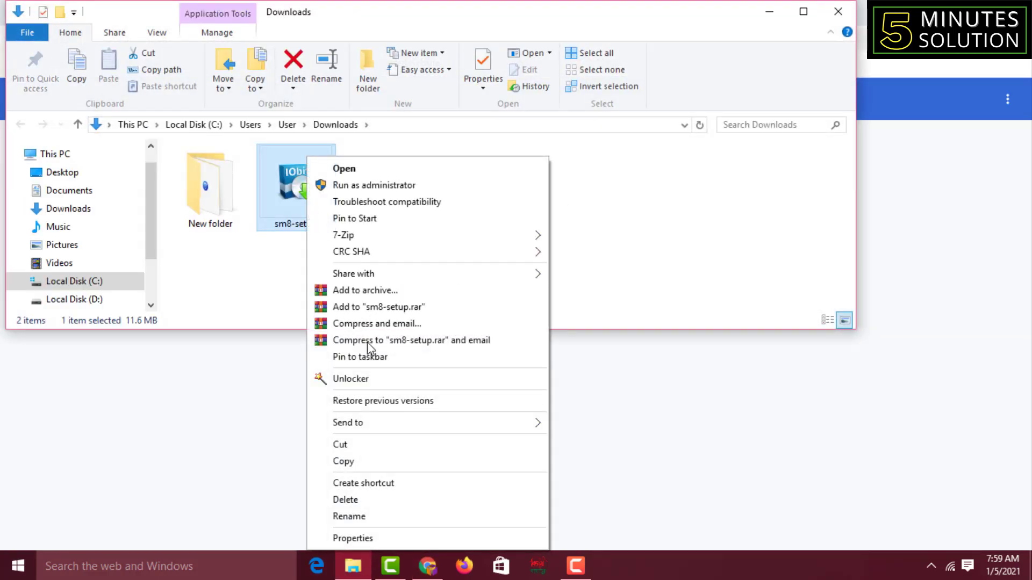
left_click(363, 444)
left_click(847, 10)
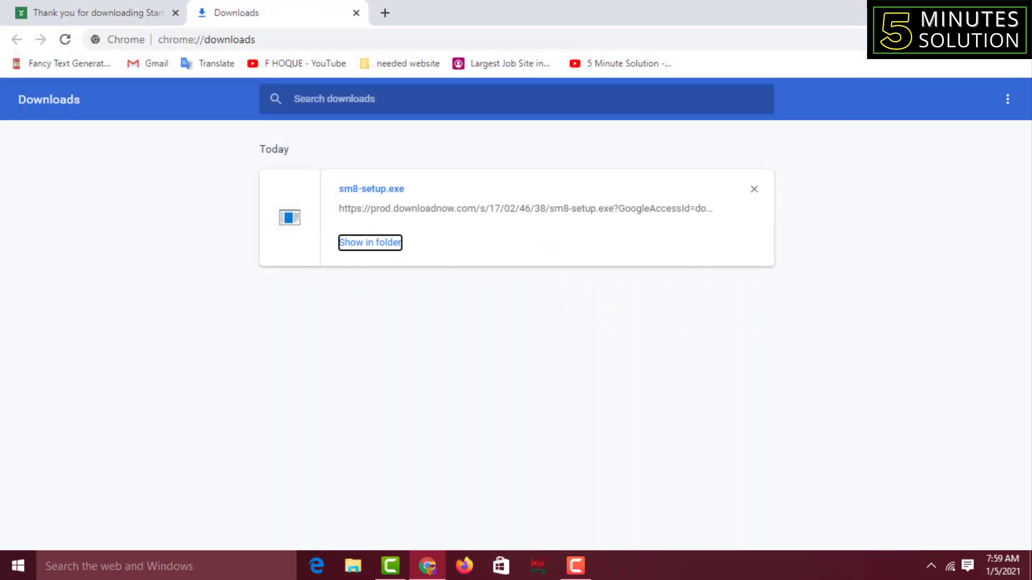
left_click(946, 9)
right_click(475, 107)
left_click(520, 173)
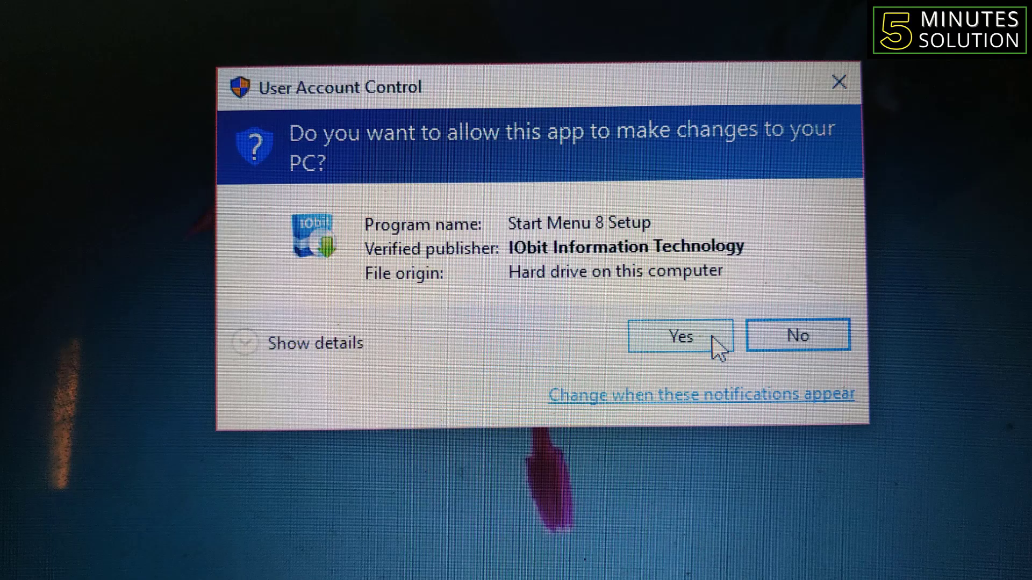
Allow the Start Menu 8 setup to make changes, accept the license, install it into C:\Program Files (x86)\IObit\Classic Start, and finish the wizard.
left_click(712, 337)
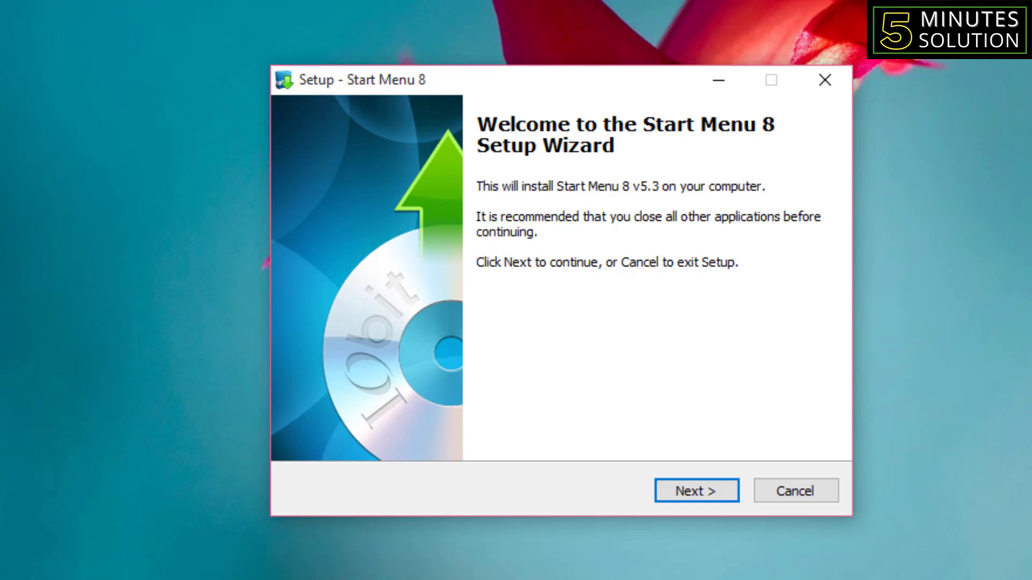
left_click(693, 476)
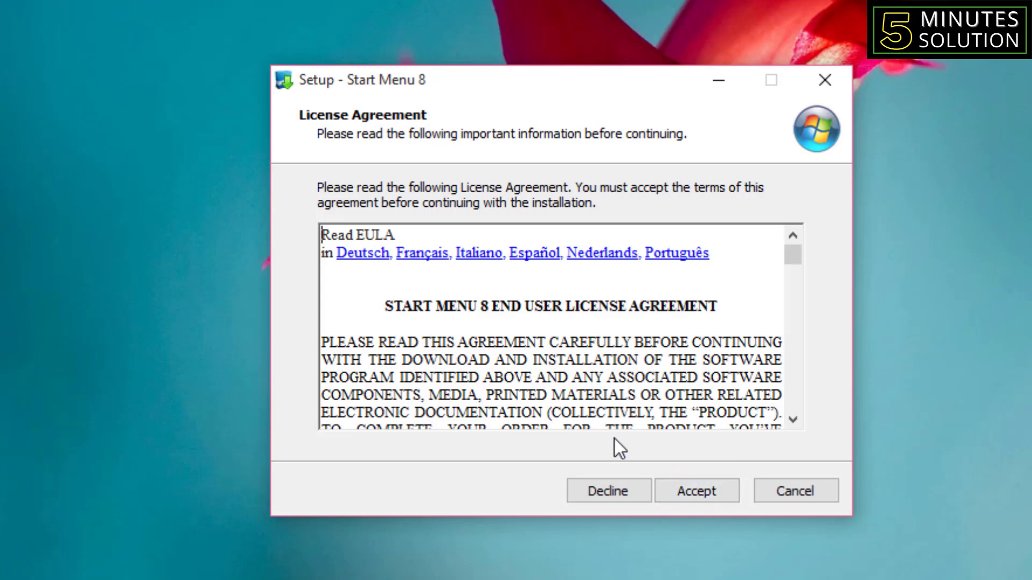
left_click(697, 491)
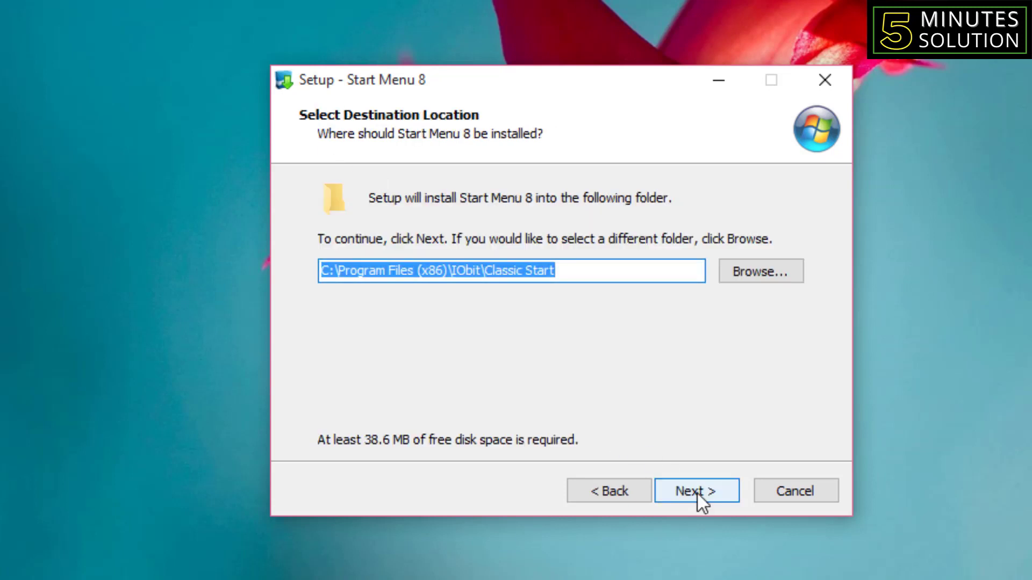
left_click(698, 494)
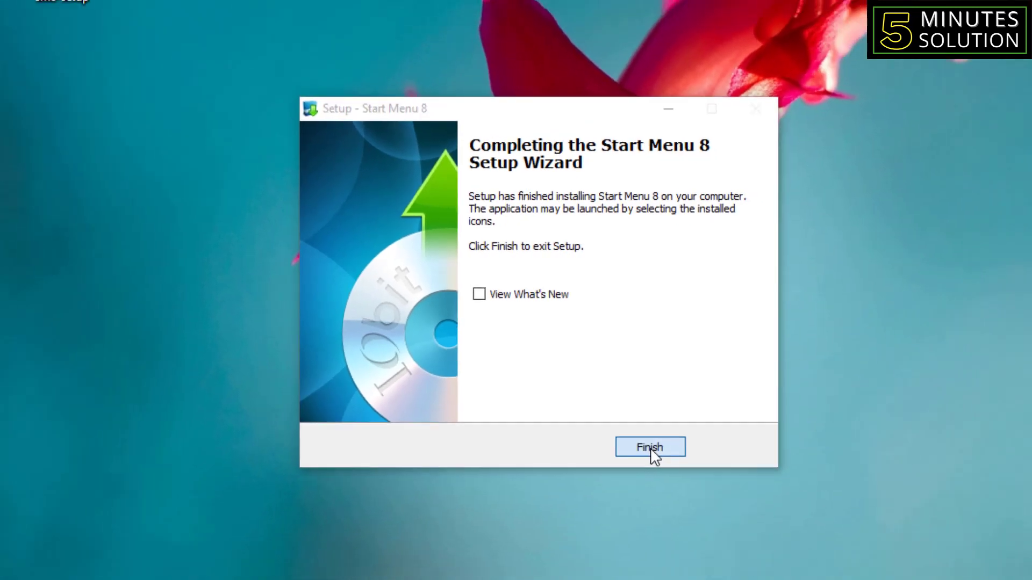
left_click(698, 492)
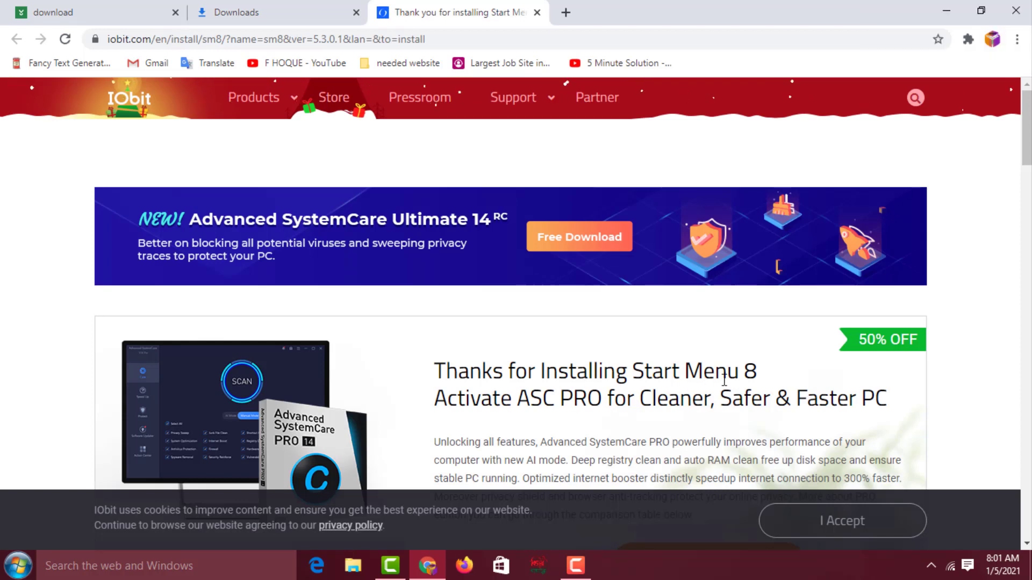
left_click(944, 10)
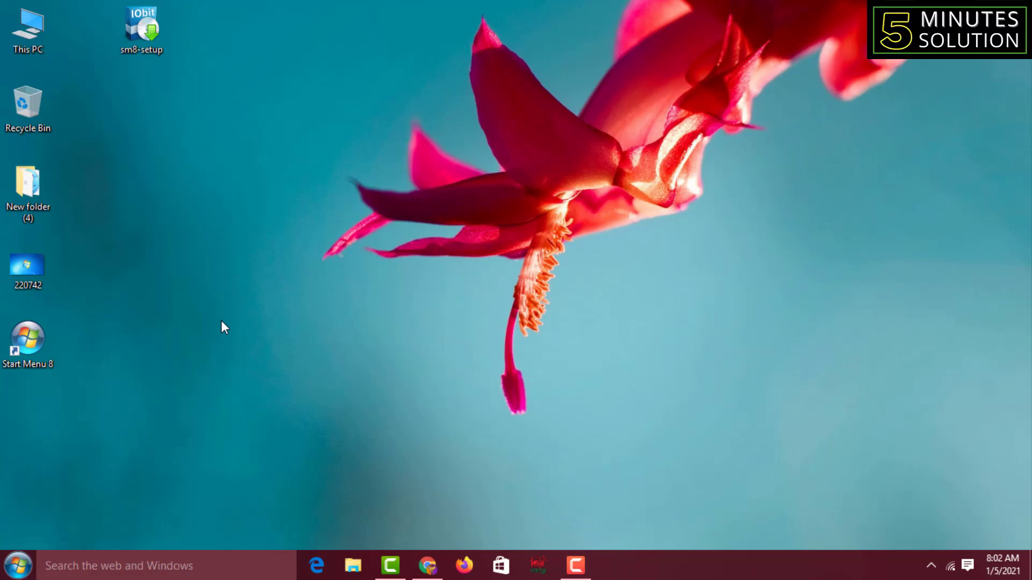
Open the Start Menu 8 settings from the desktop and review the Start Button Icon, Style and General options.
double_click(42, 347)
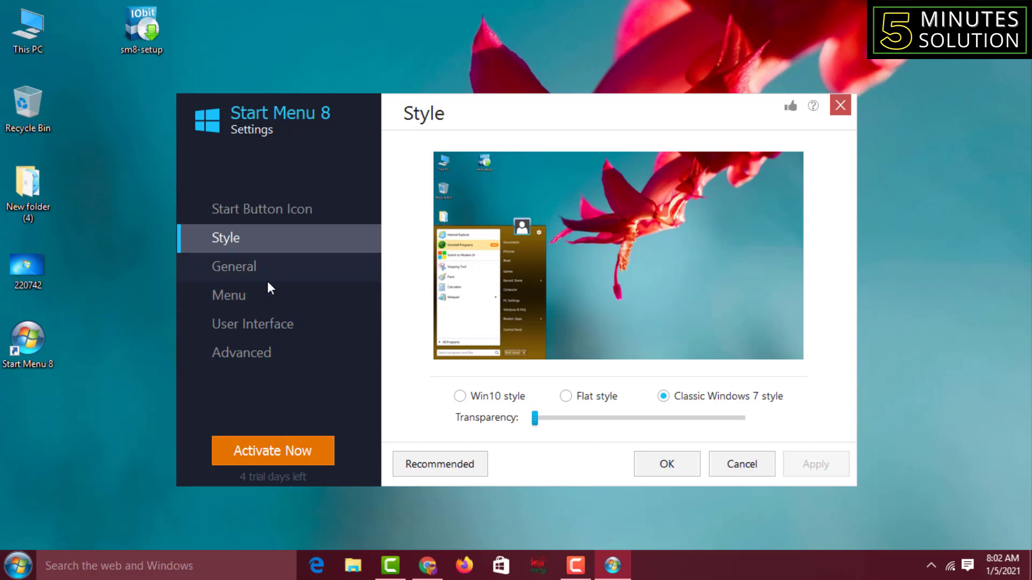
left_click(276, 211)
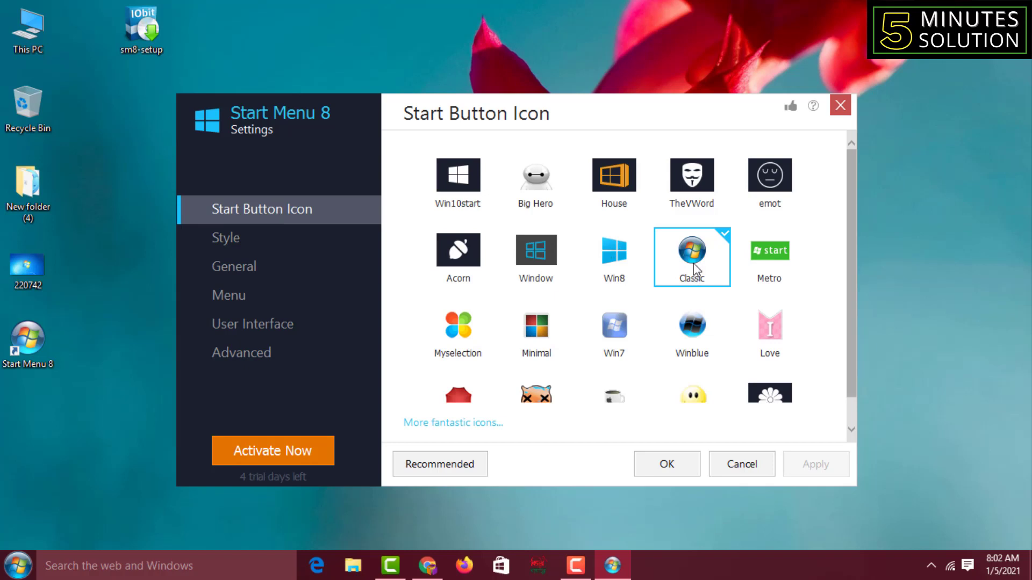
left_click(252, 242)
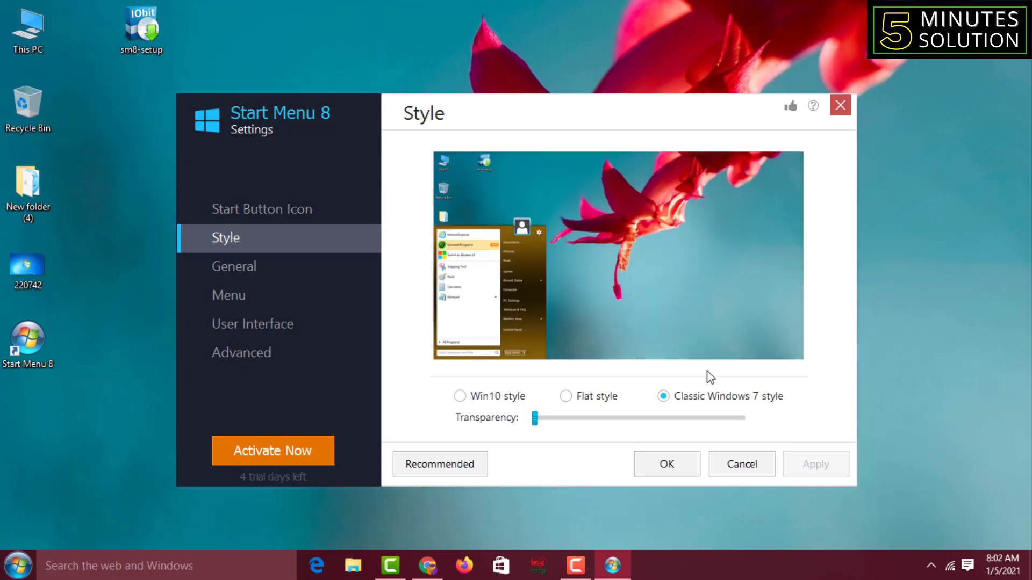
left_click(306, 269)
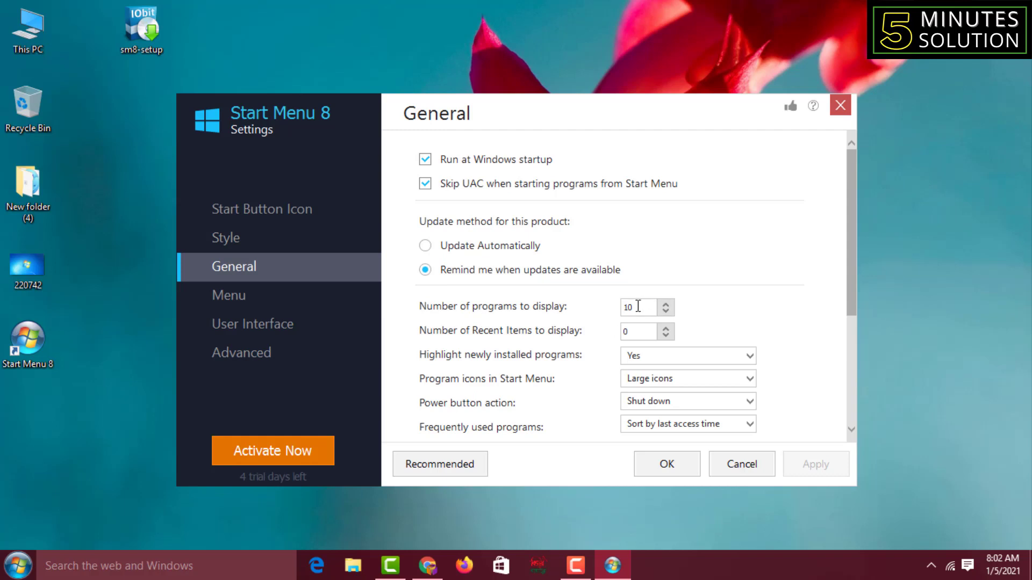
left_click_drag(639, 307, 604, 308)
left_click(647, 307)
left_click_drag(854, 286, 827, 387)
Review the Menu, User Interface and Advanced options of Start Menu 8, and apply and confirm the settings.
left_click(317, 296)
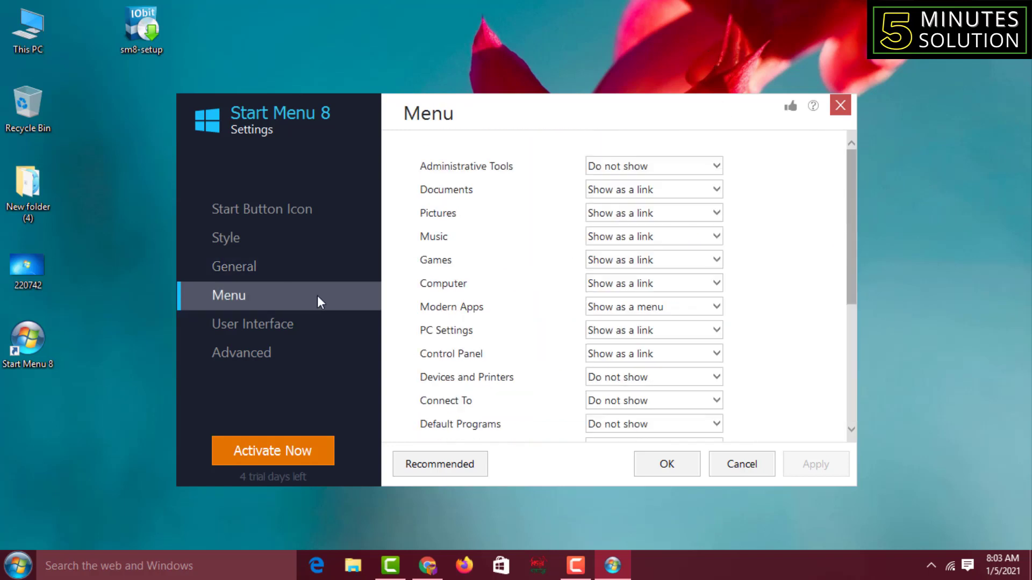
scroll(693, 294, "down", 5)
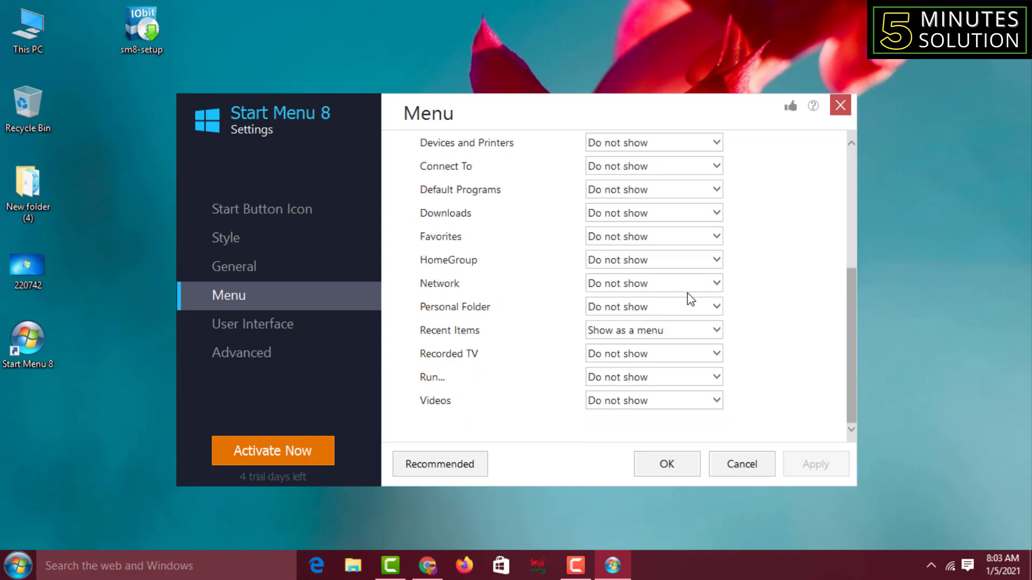
left_click(268, 334)
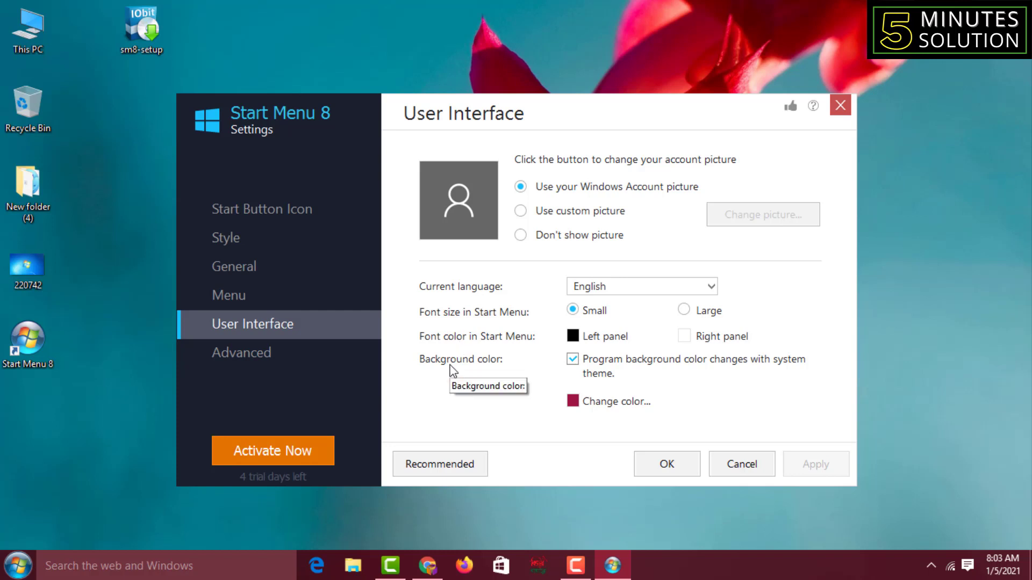
left_click(263, 354)
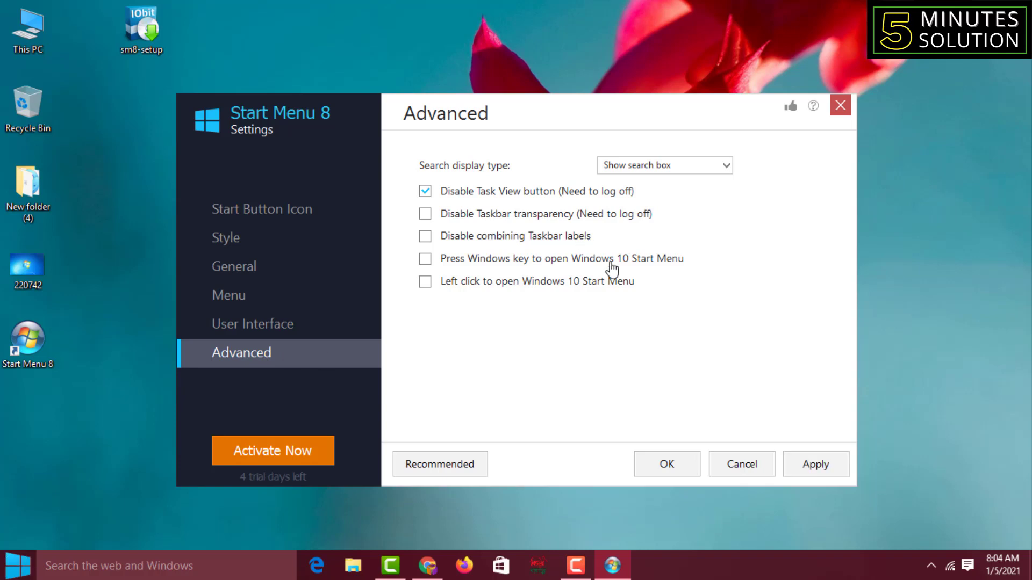
left_click(819, 467)
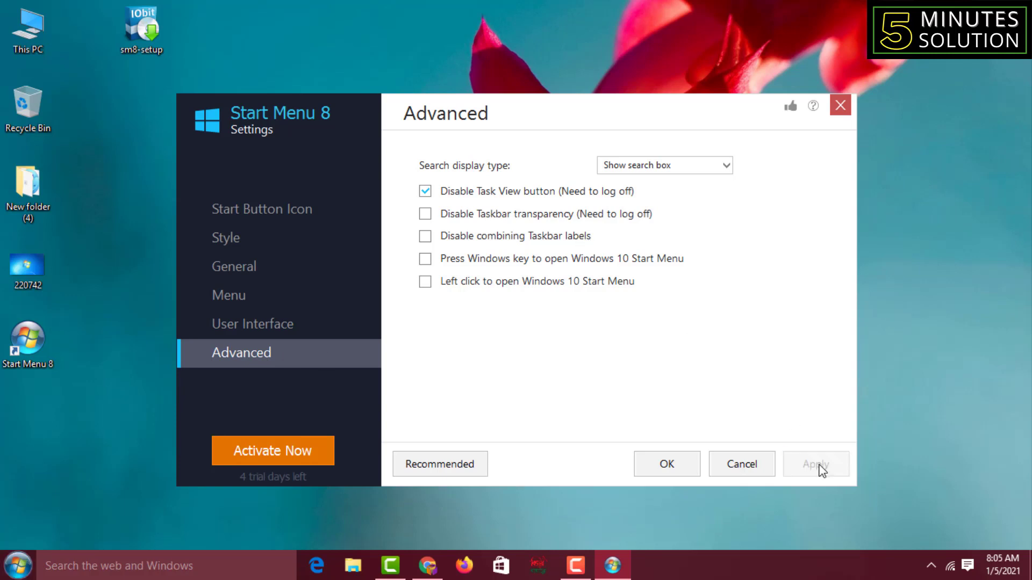
left_click(667, 466)
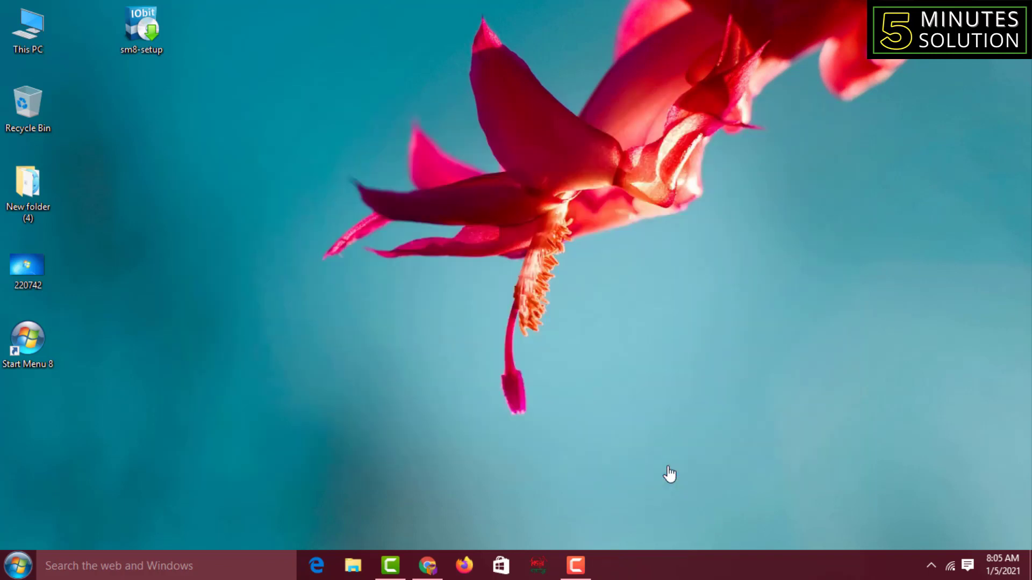
Open the new Windows 7 style start menu, look through its program list, and close it.
left_click(20, 572)
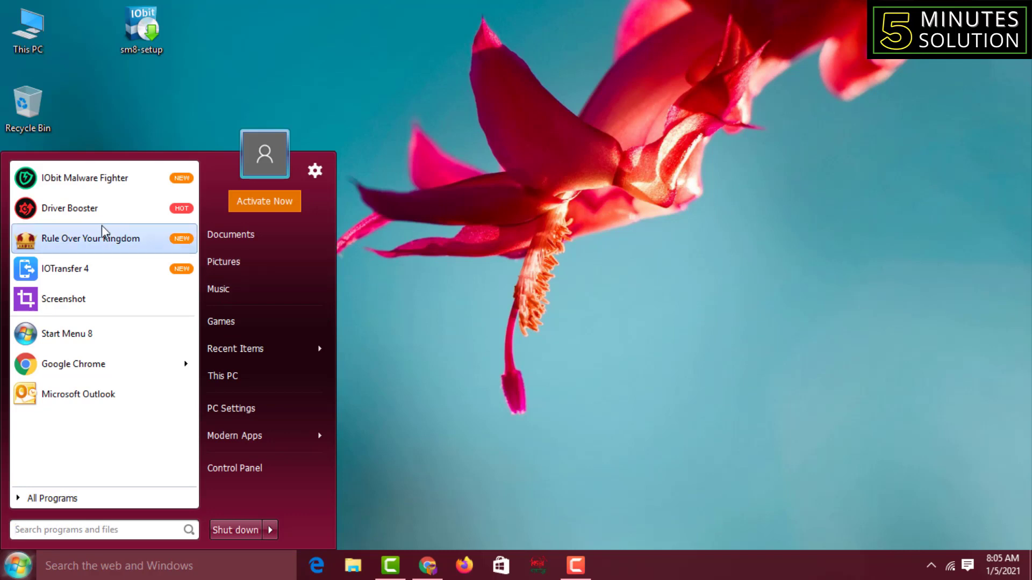
left_click(271, 529)
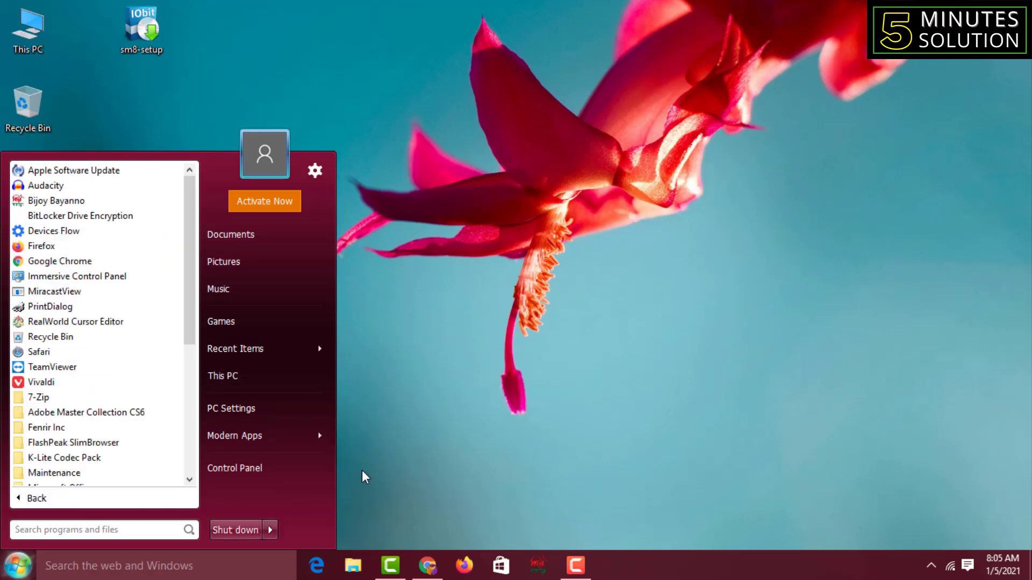
left_click(362, 472)
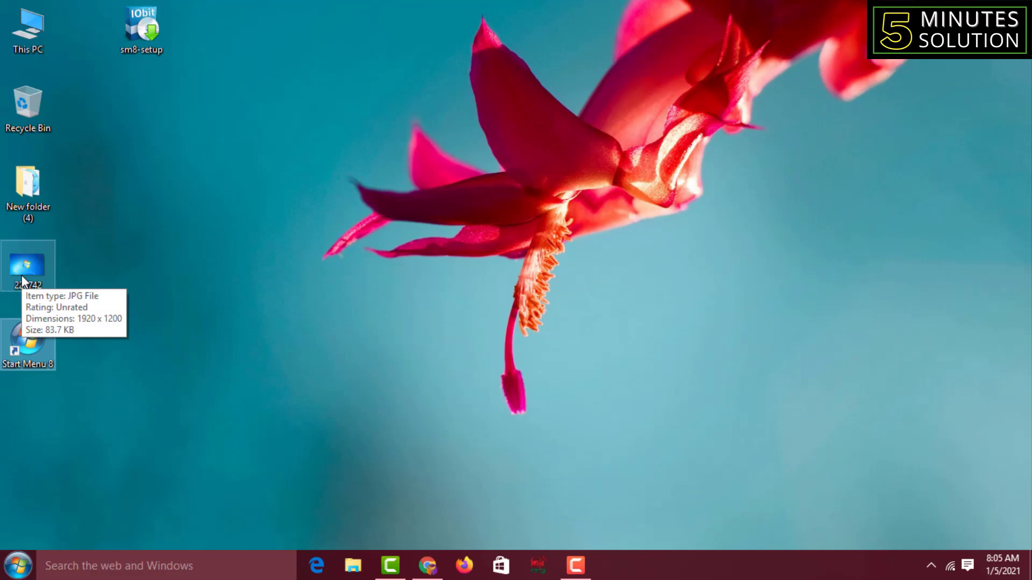
Switch to Chrome, search Google for "windows 7 background" in a new tab, and minimize the browser.
left_click(427, 565)
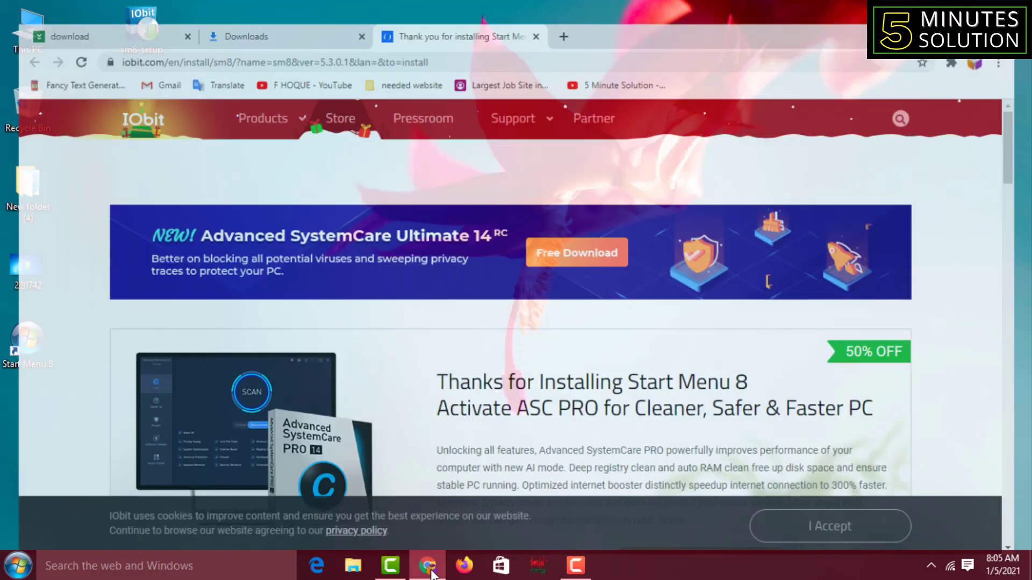
left_click(566, 12)
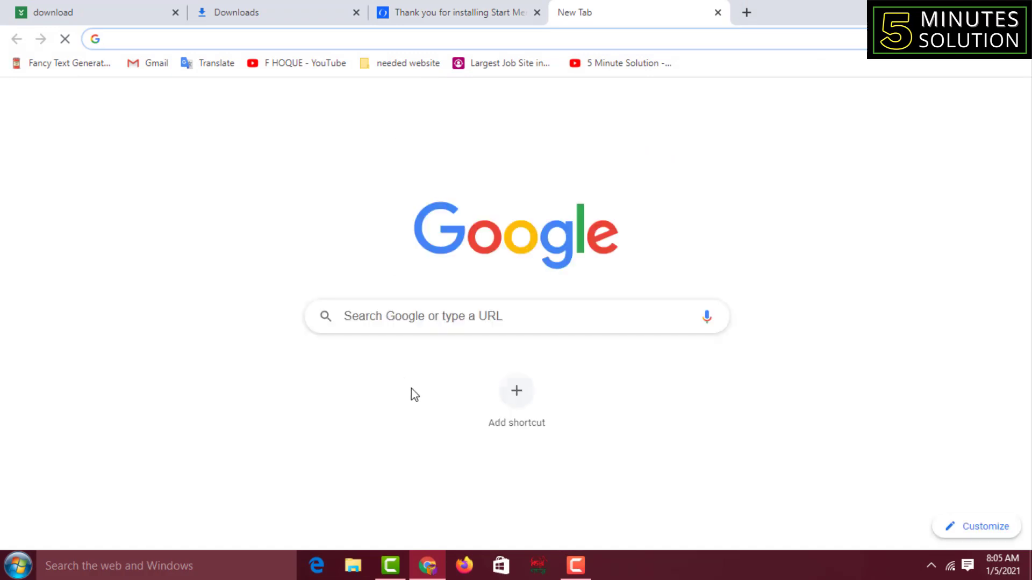
left_click(424, 316)
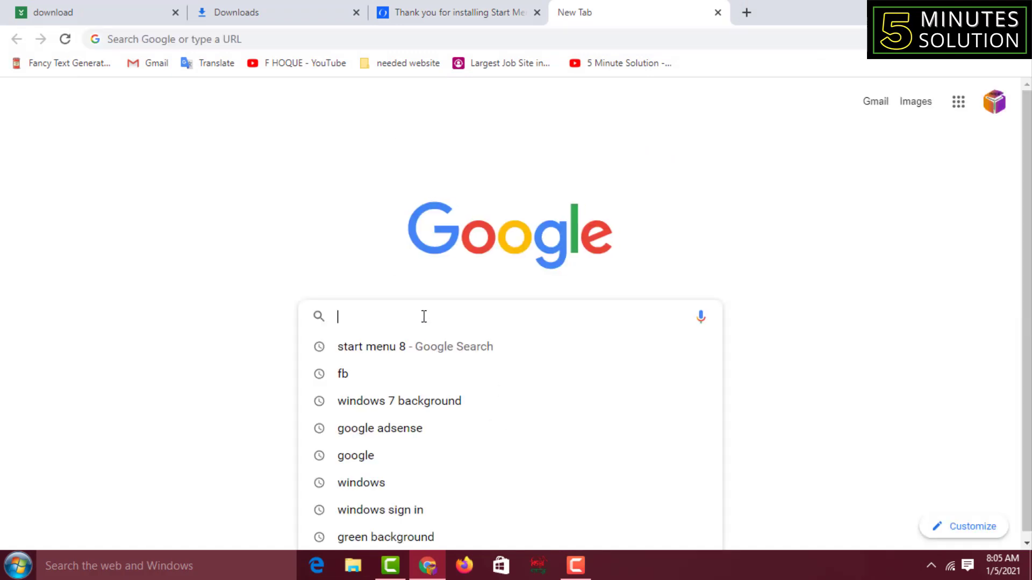
type("wi")
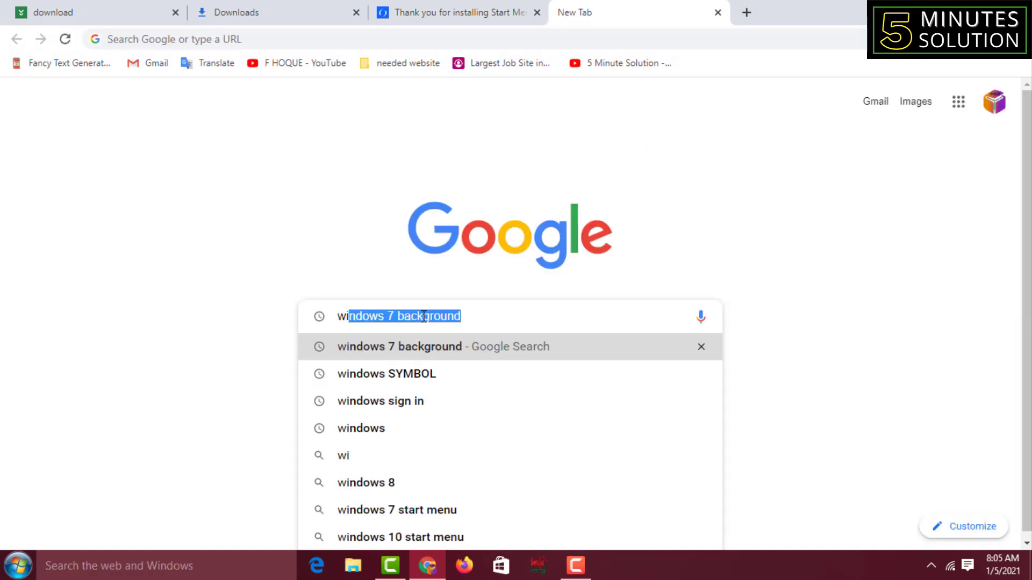
type("ndows")
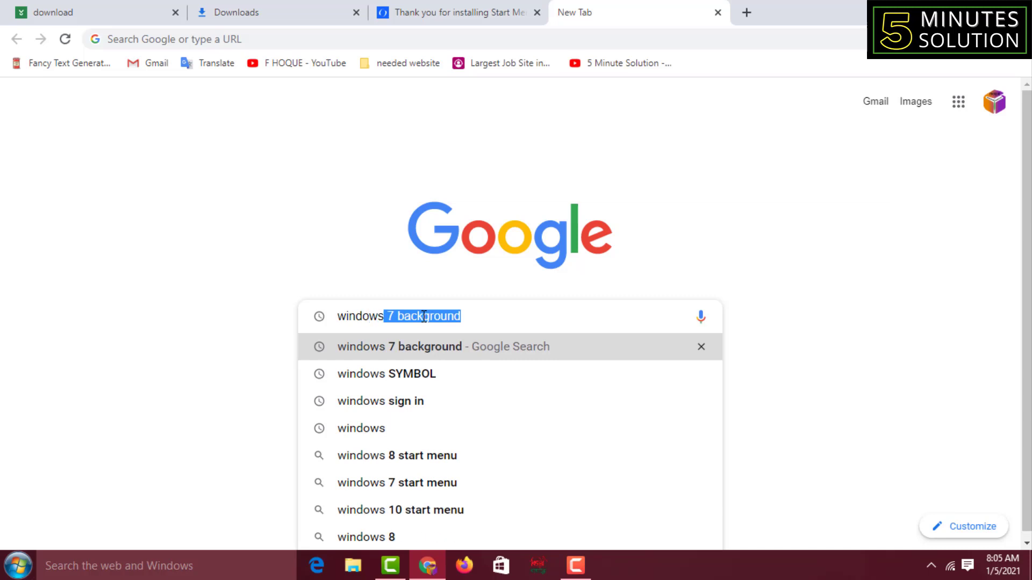
key("Right")
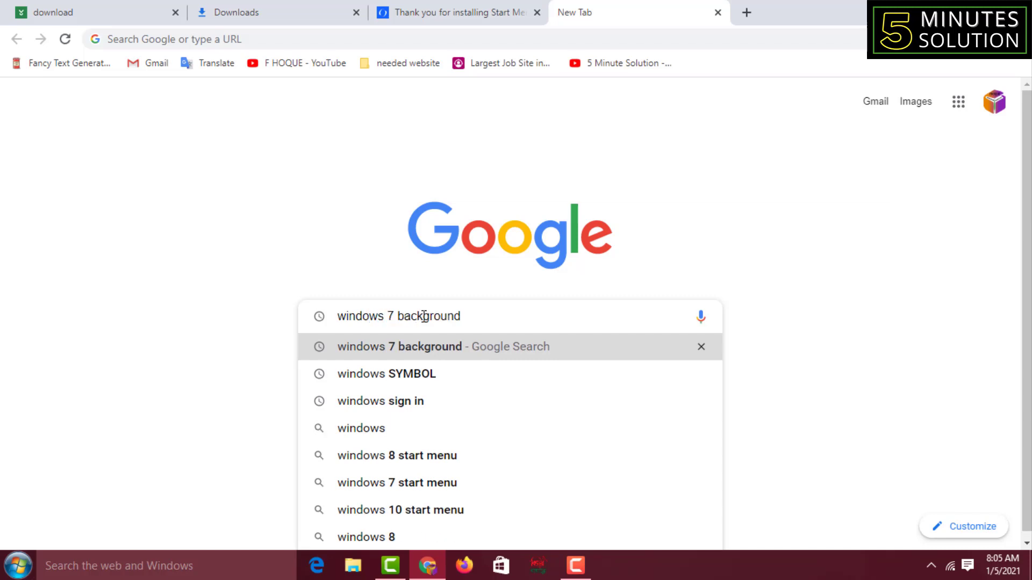
key("Return")
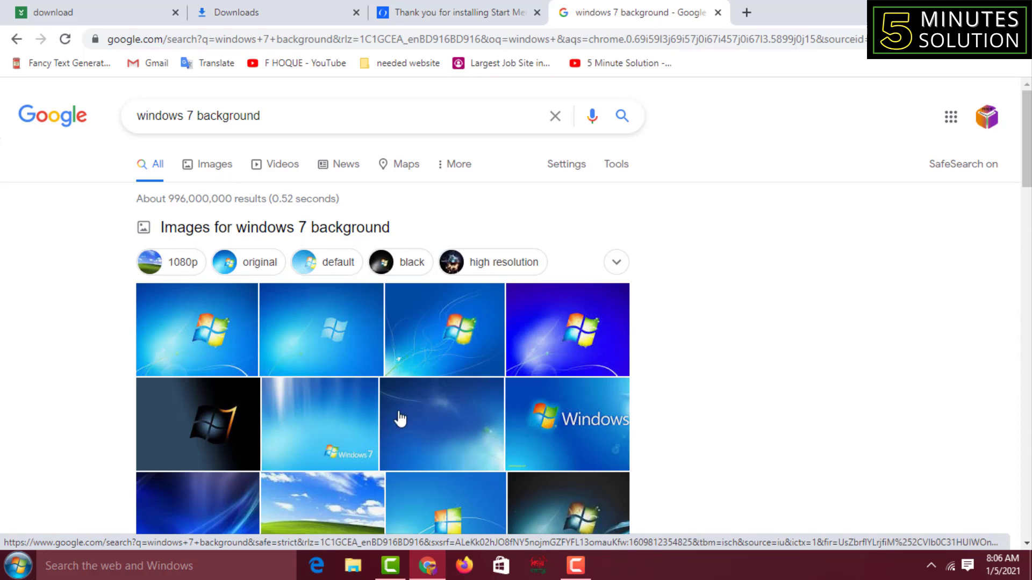
left_click(947, 7)
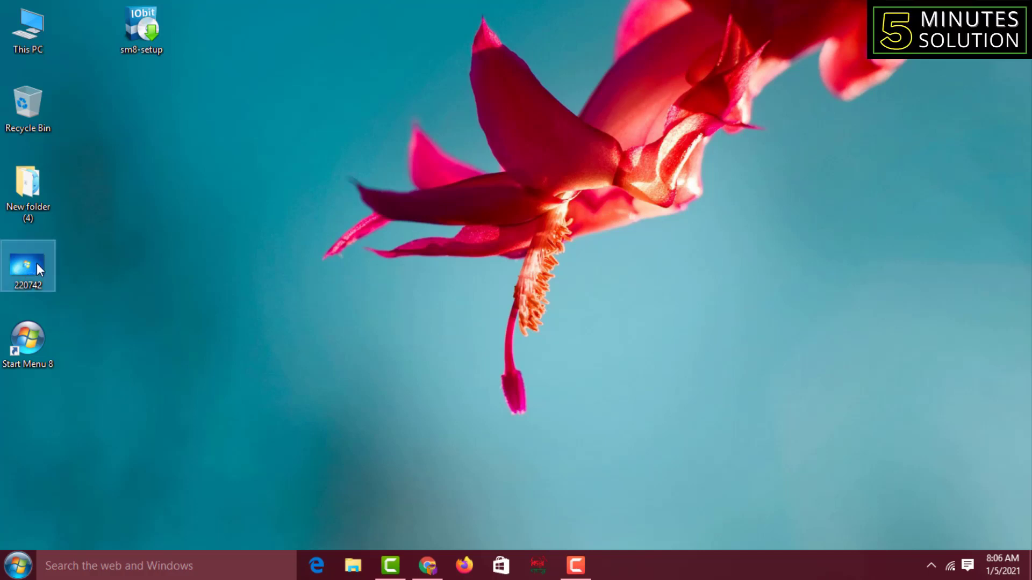
Set the 220742 picture on the desktop as the desktop background.
mouse_move(36, 262)
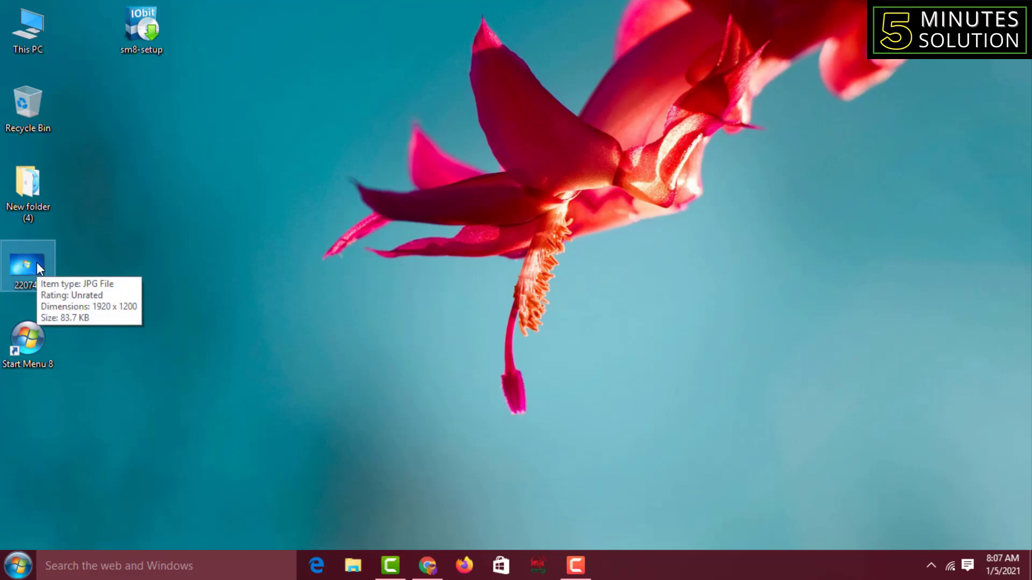
right_click(37, 263)
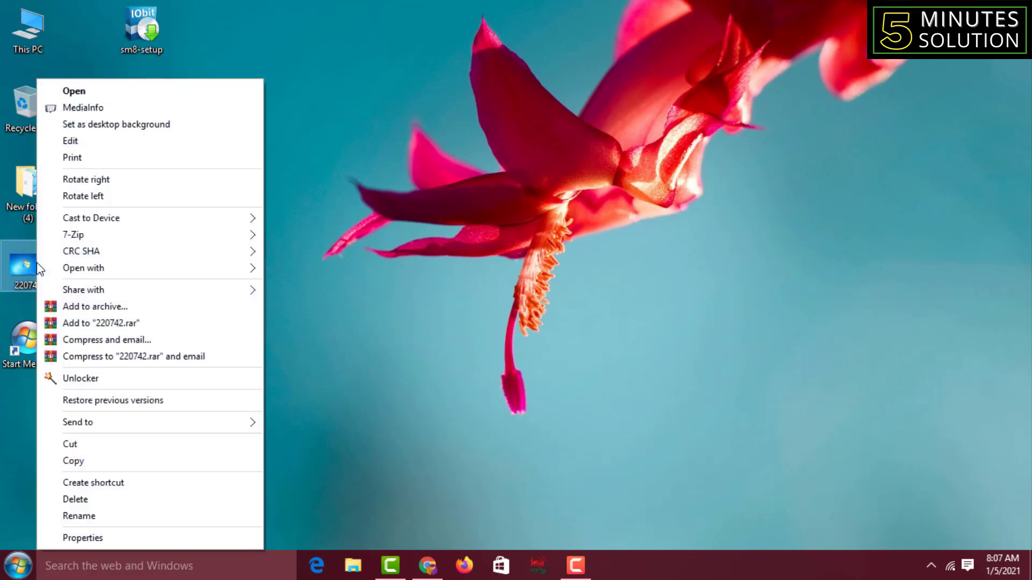
left_click(146, 125)
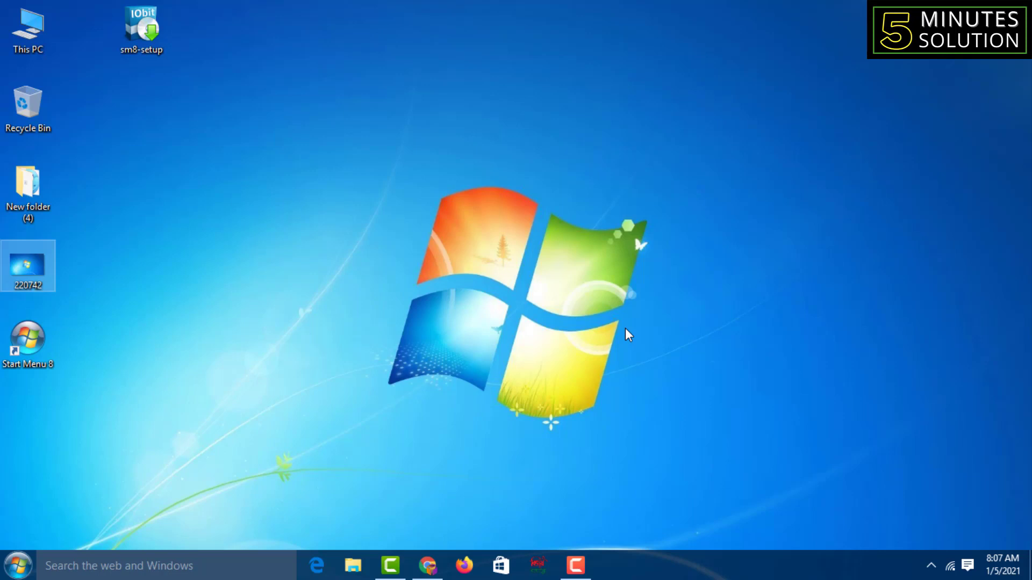
Set the desktop background fit to Center in the Personalization settings and close Settings.
right_click(298, 201)
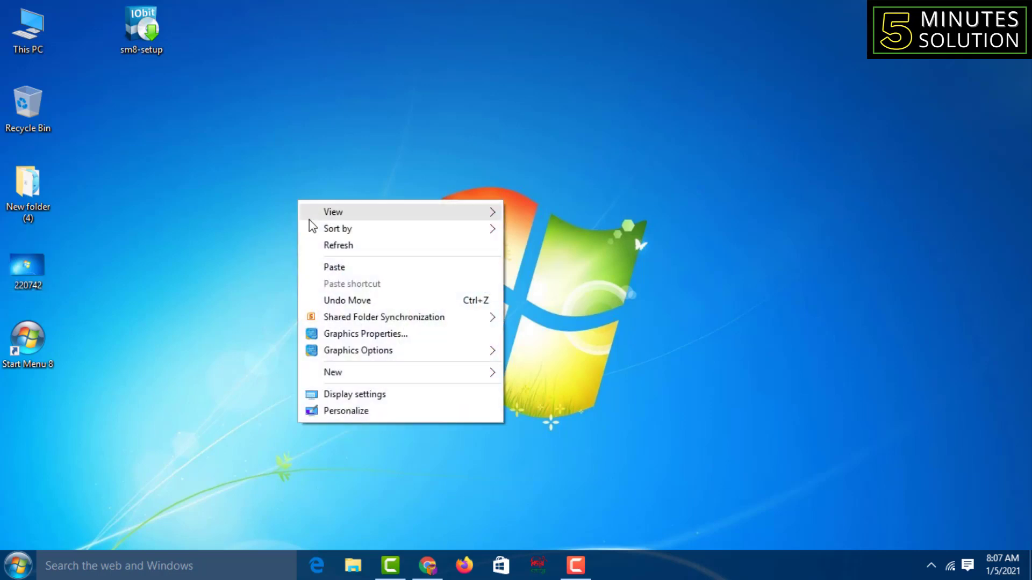
left_click(384, 410)
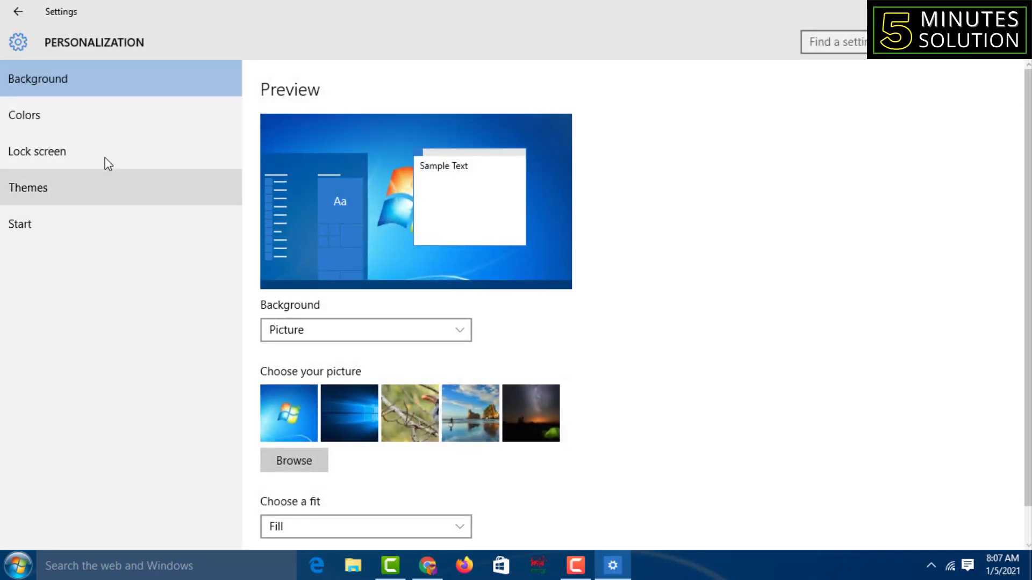
scroll(645, 300, "down", 1)
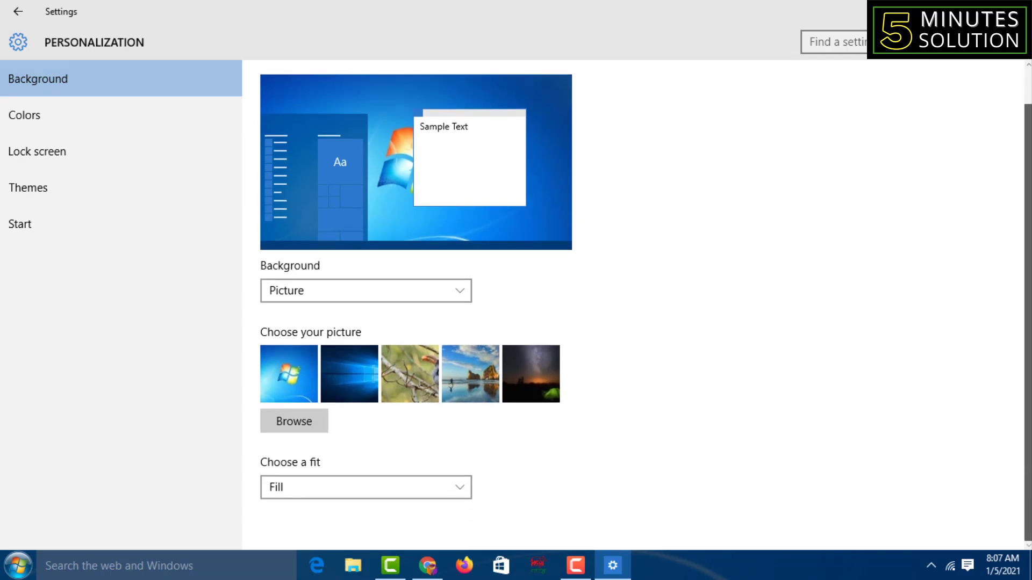
left_click(461, 490)
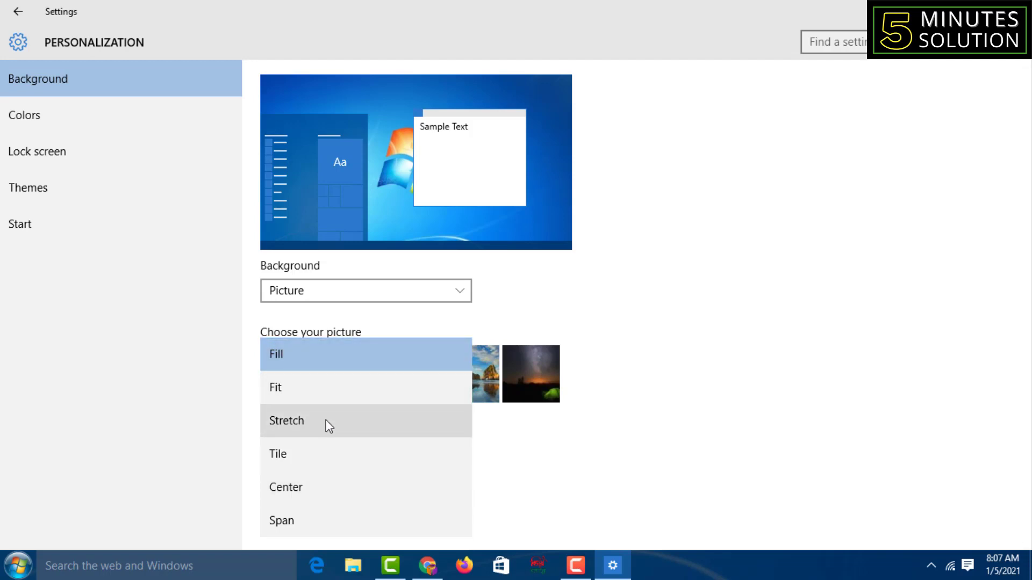
left_click(349, 485)
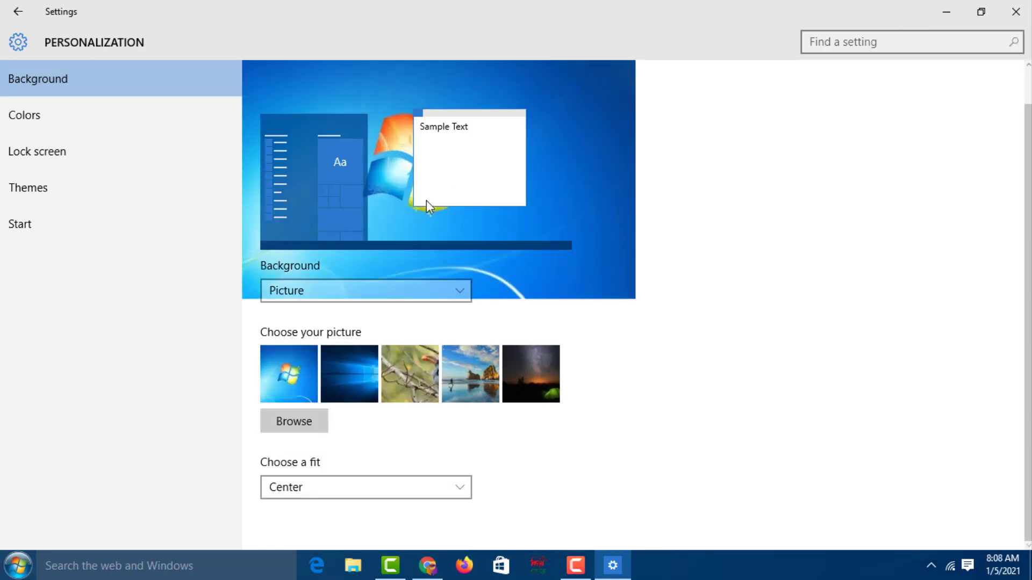
left_click(1016, 12)
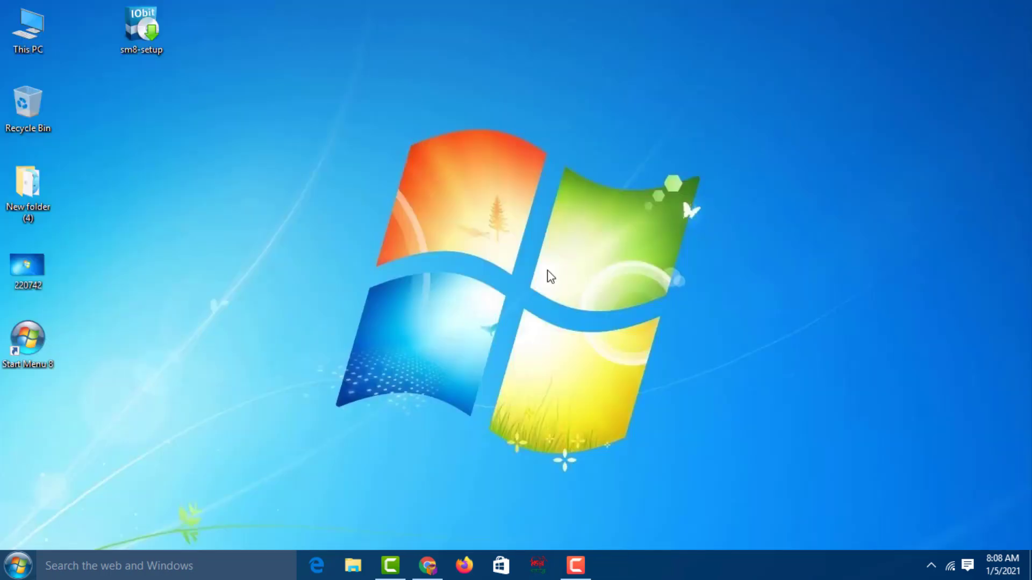